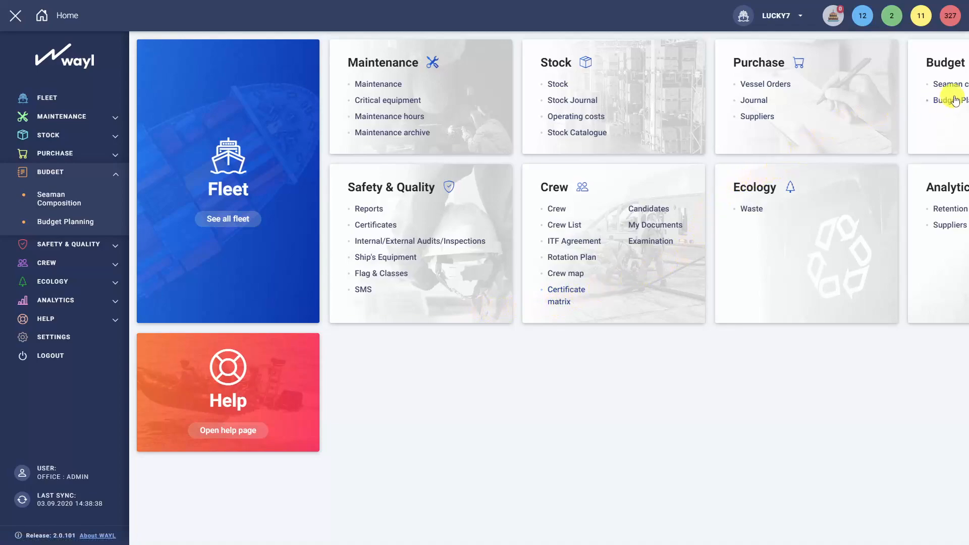
Open Budget Planning, load the data for 2023 and display the budget templates.
click(78, 224)
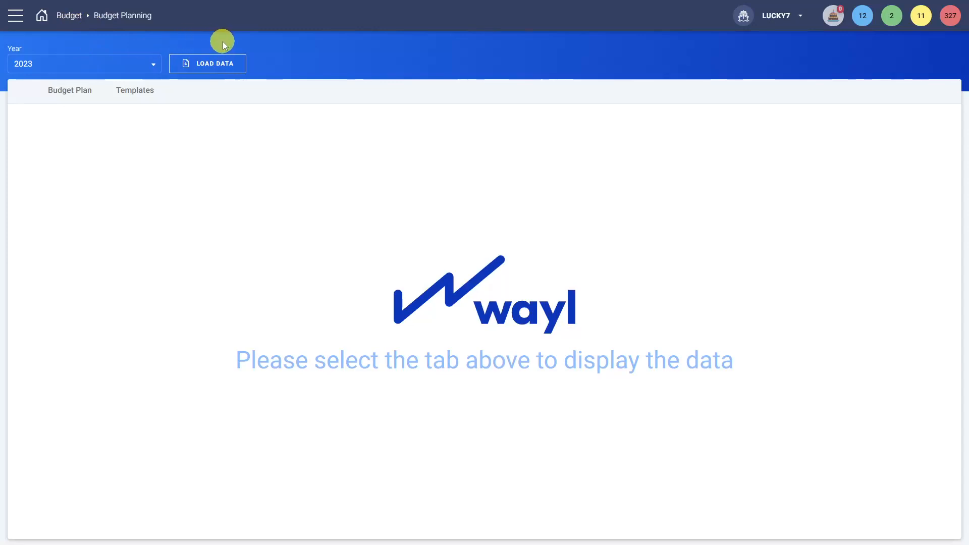
click(241, 62)
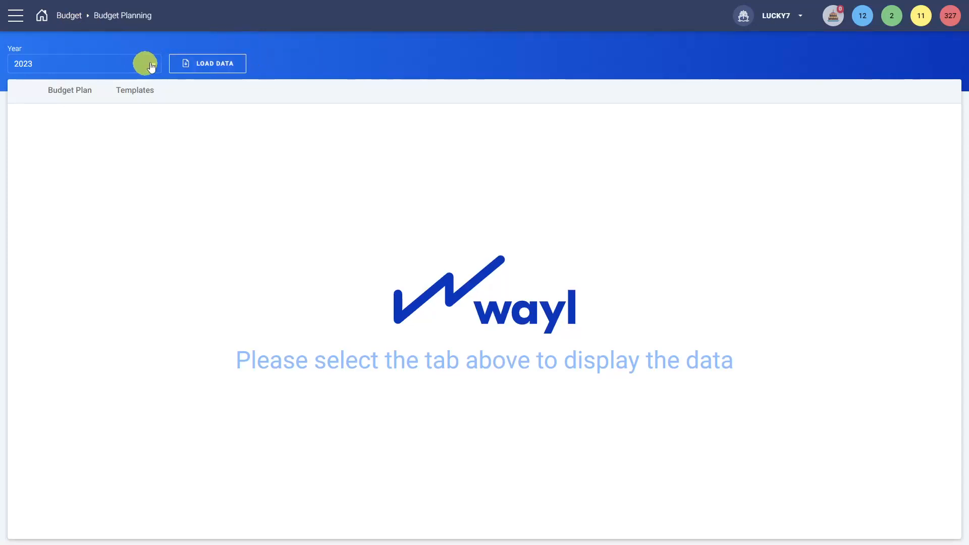
click(140, 92)
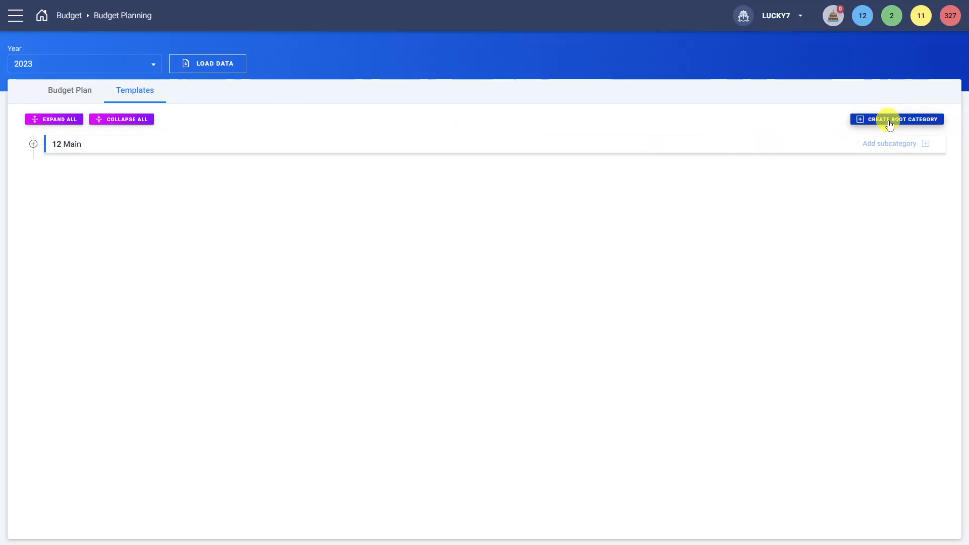
Expand the full 12 Main template category tree and review the fields assigned to the 12-1 Salary item without changing them.
click(34, 144)
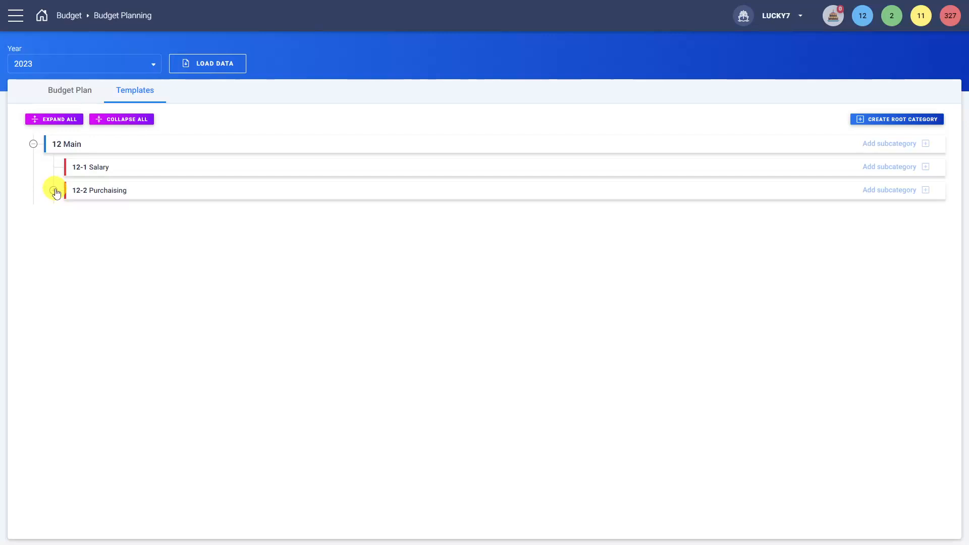
click(61, 119)
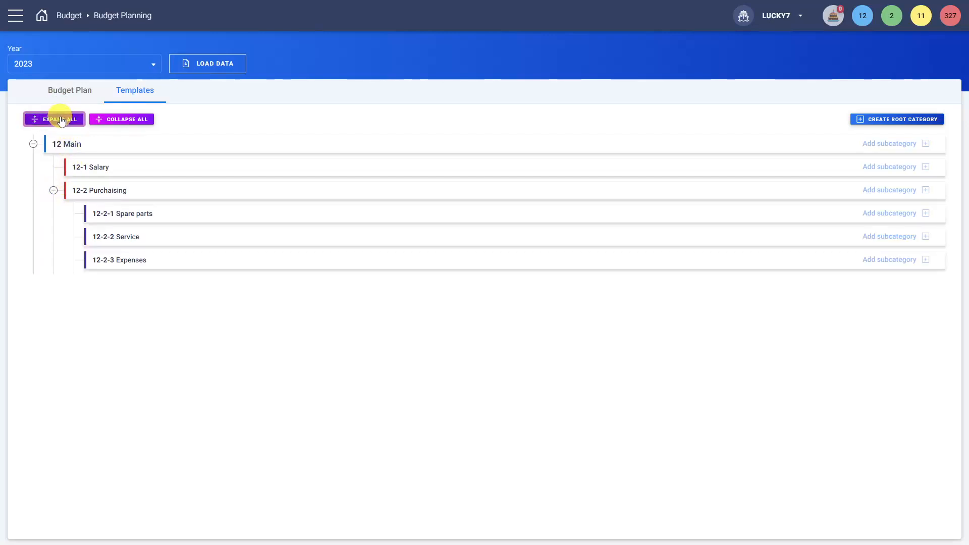
click(114, 124)
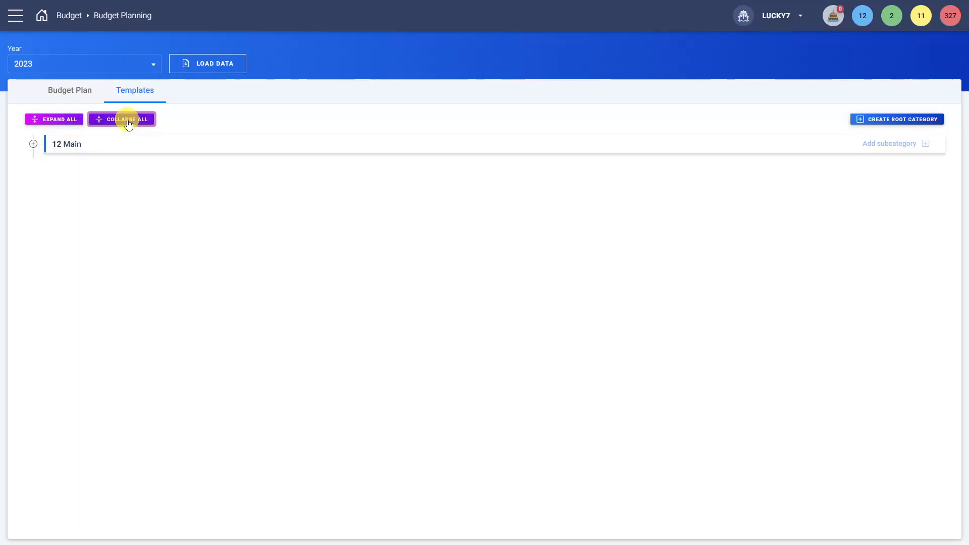
click(64, 124)
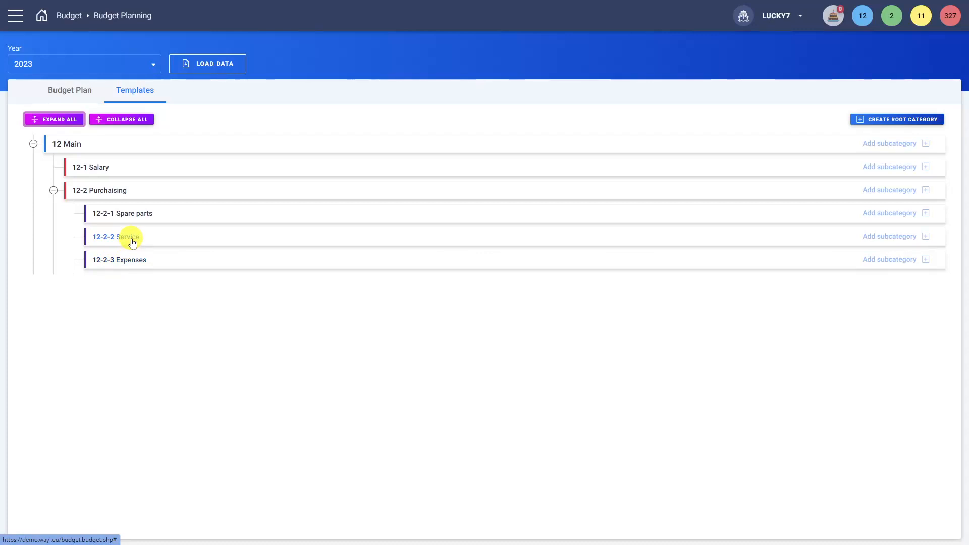
click(104, 173)
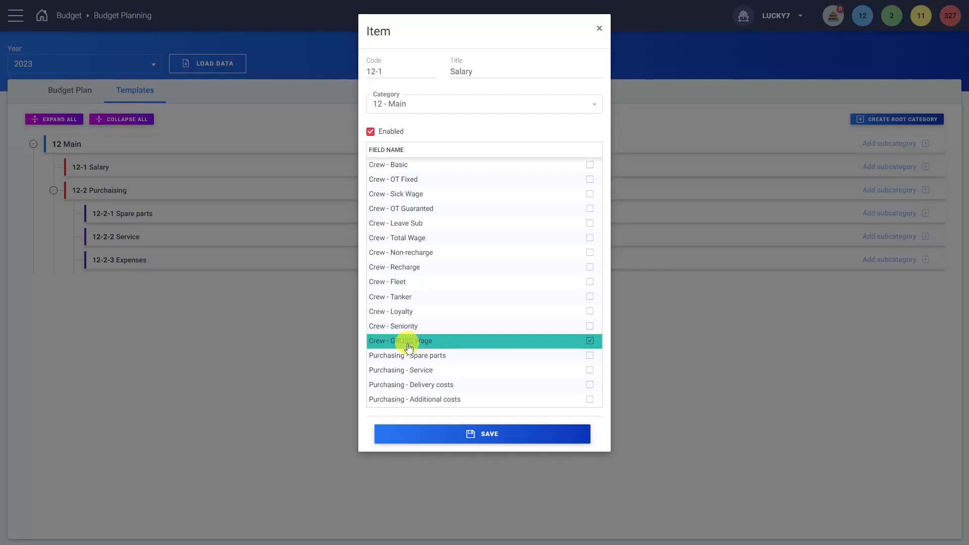
click(599, 28)
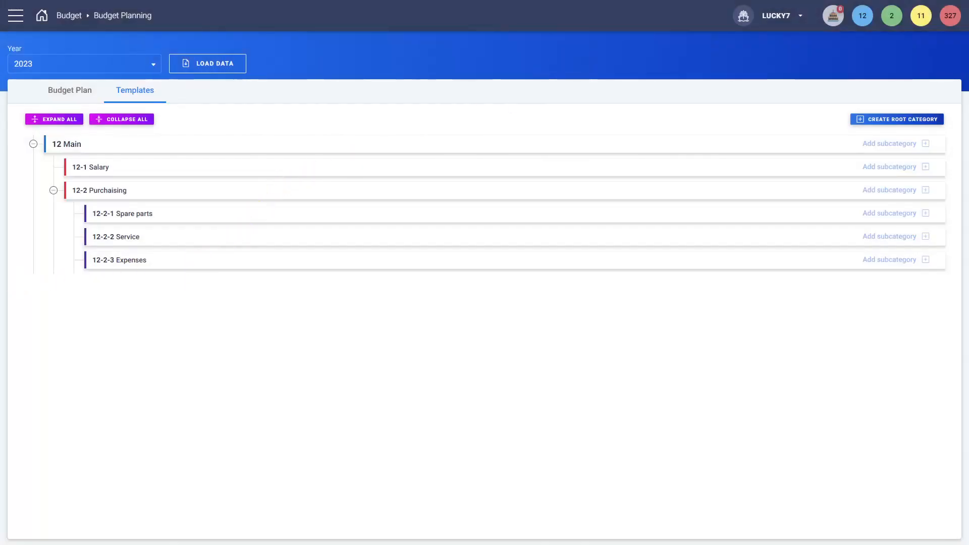
In the budget plan, add a 135 EUR deduction with the comment "sdf" to the January fact value of the Salary row.
click(66, 96)
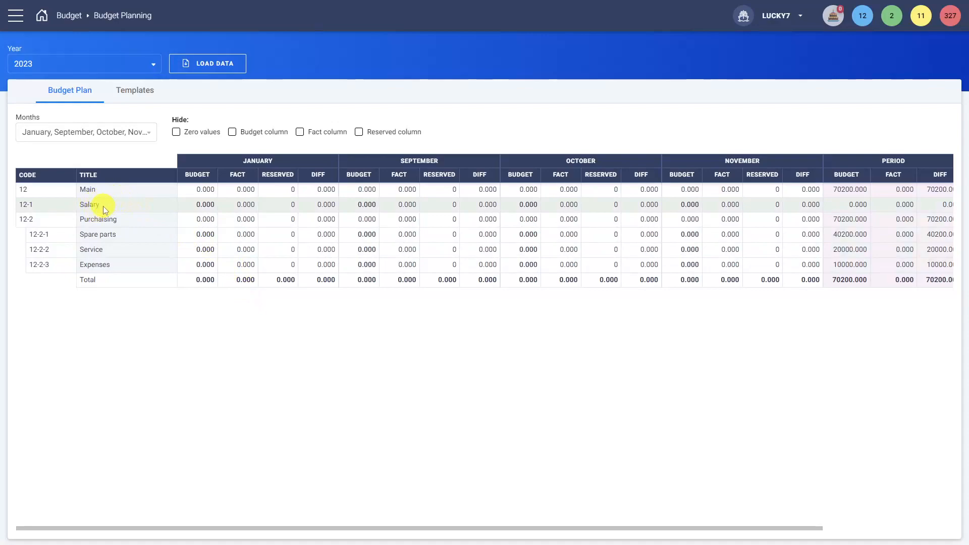
double_click(100, 219)
double_click(94, 204)
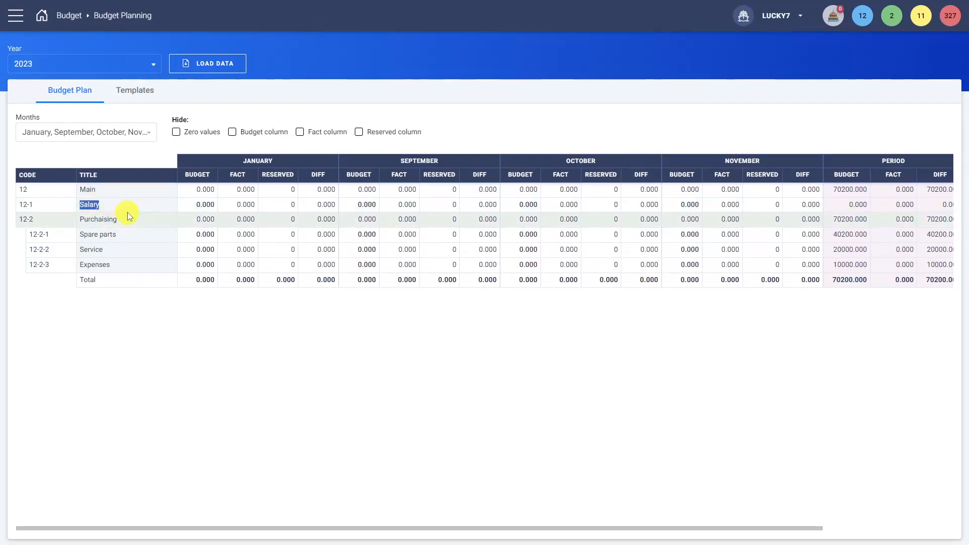
double_click(245, 204)
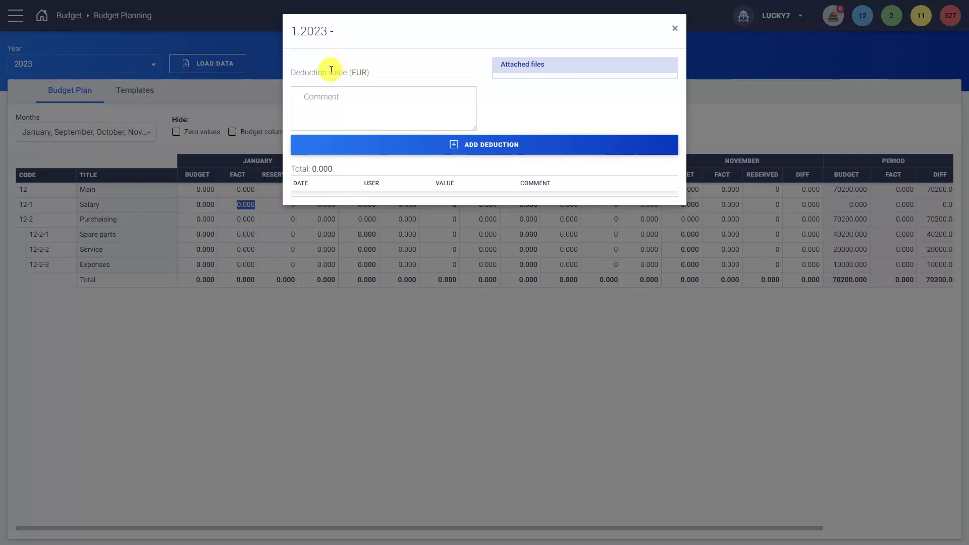
click(345, 115)
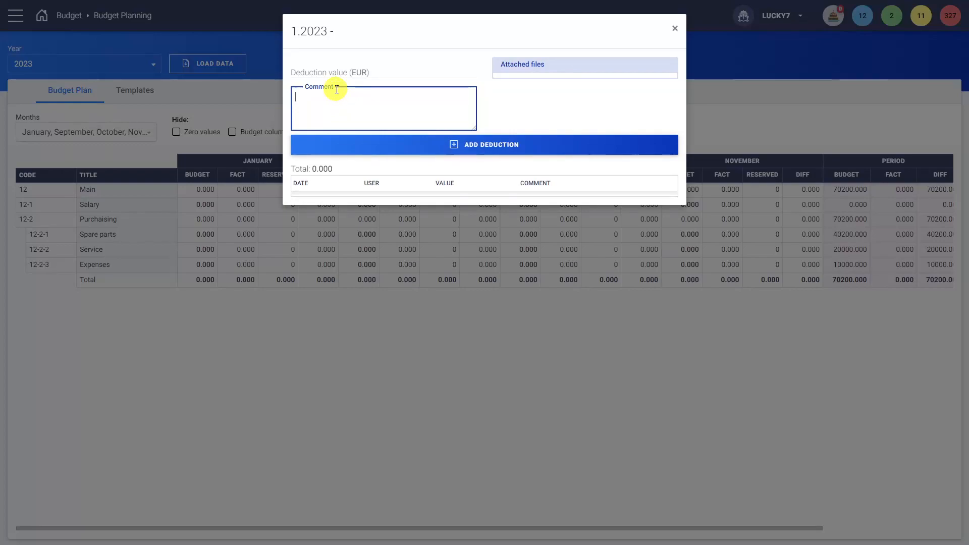
click(327, 70)
text(135)
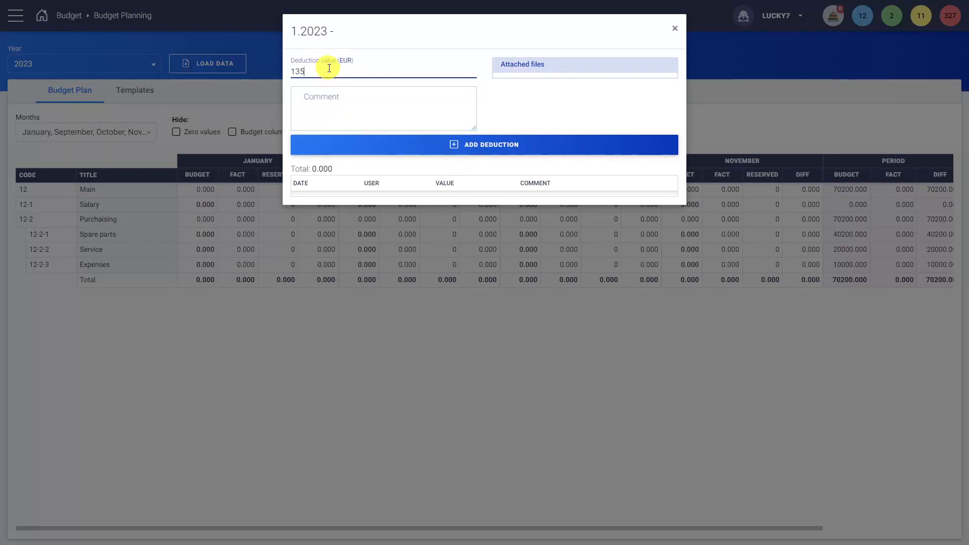
click(331, 112)
text(sdf)
click(448, 151)
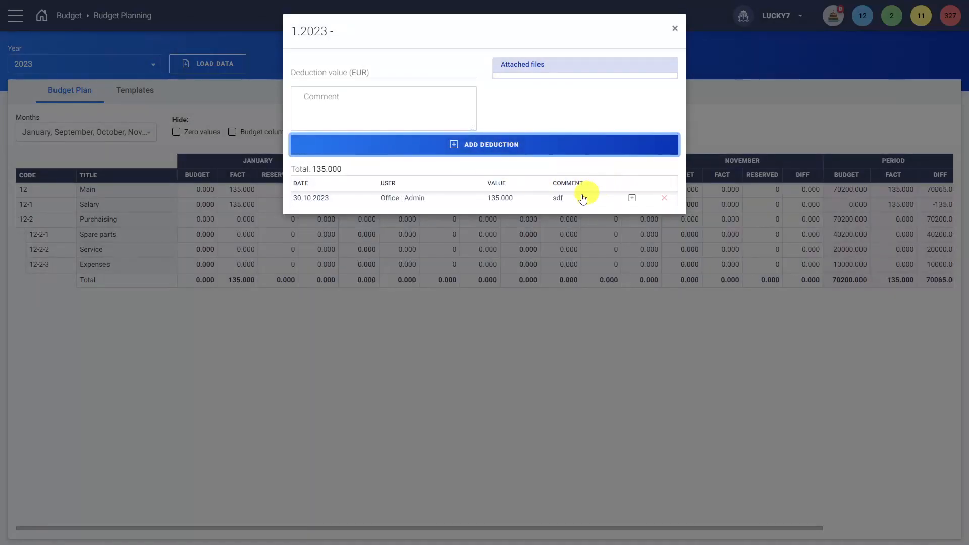
Look at the file attachment option for the Salary deduction without choosing a file, and close the deduction window.
click(634, 198)
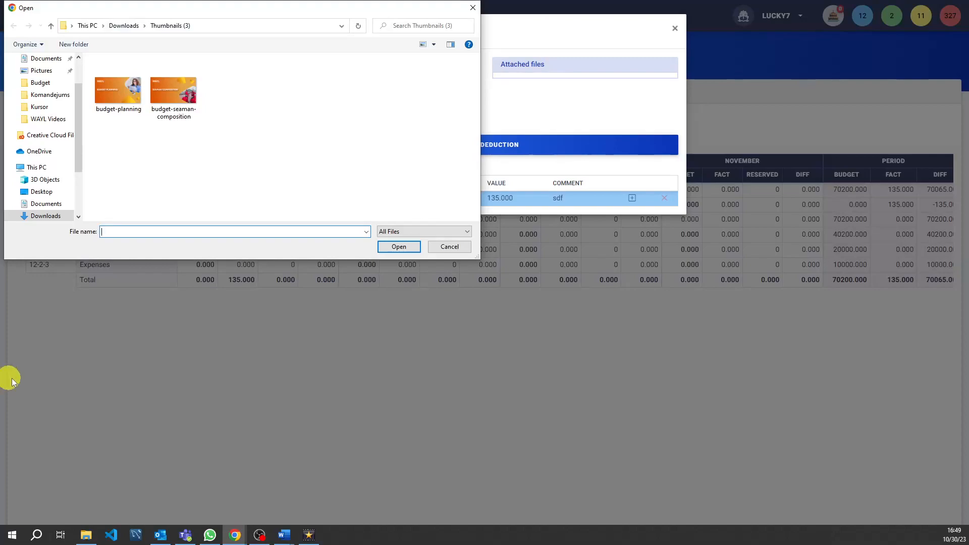
click(449, 247)
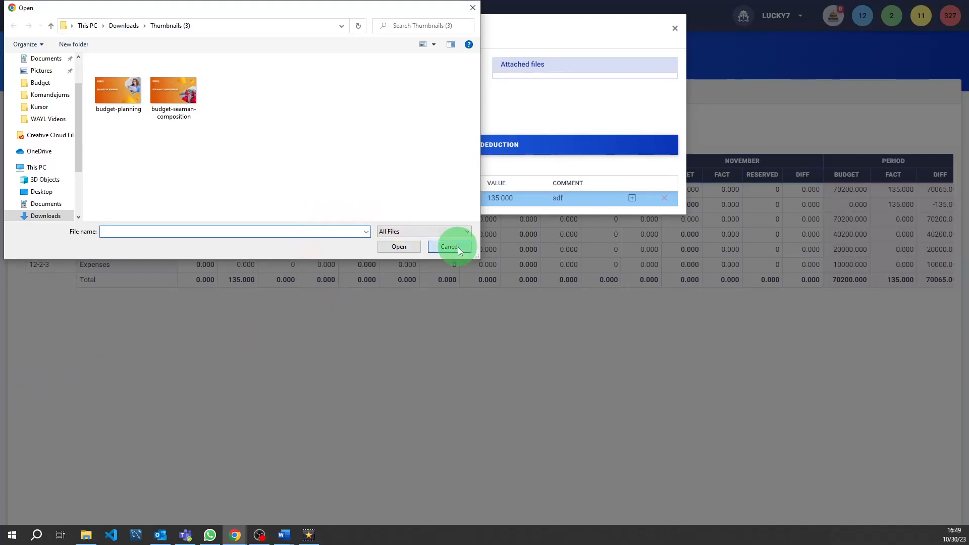
click(687, 27)
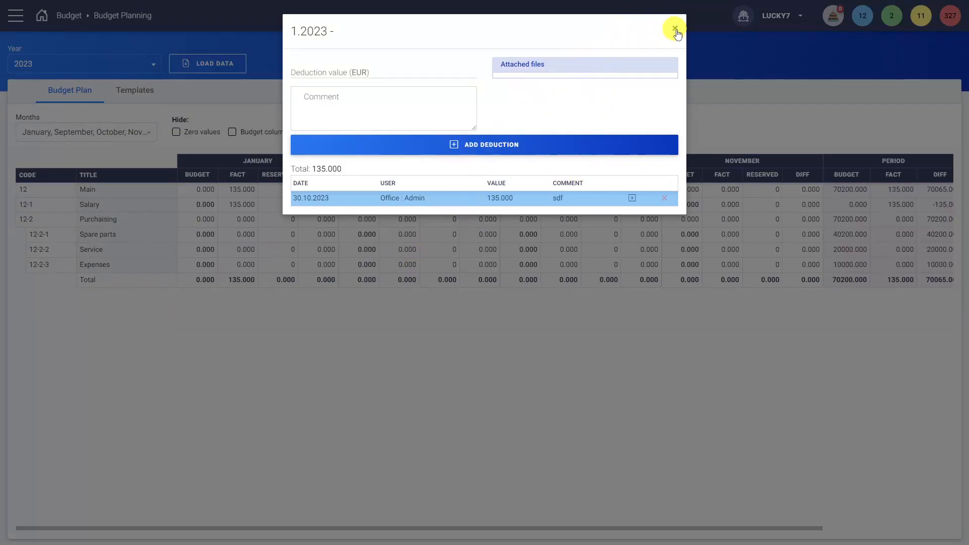
click(678, 30)
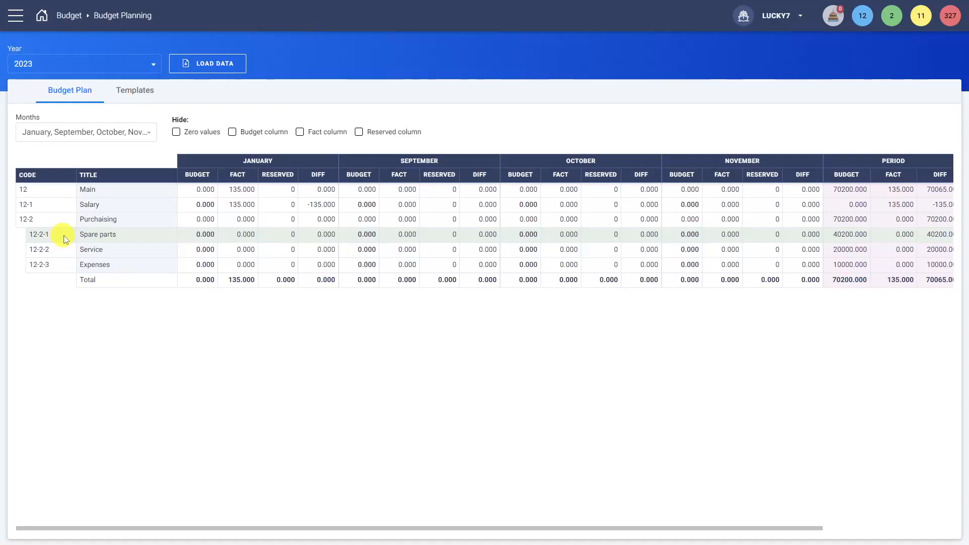
View the available months without changing the selection, and try hiding zero values, the budget column and the fact column in turn, restoring each.
click(111, 126)
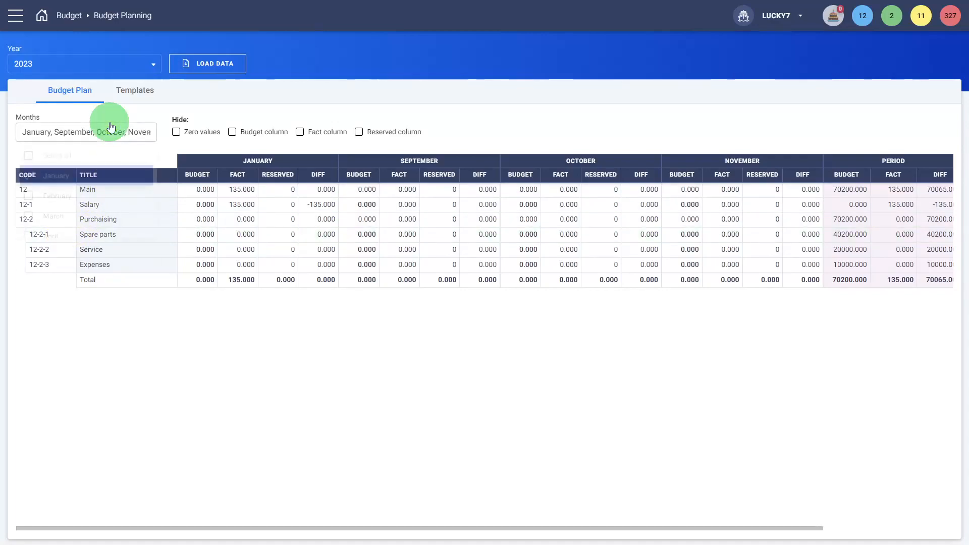
click(313, 361)
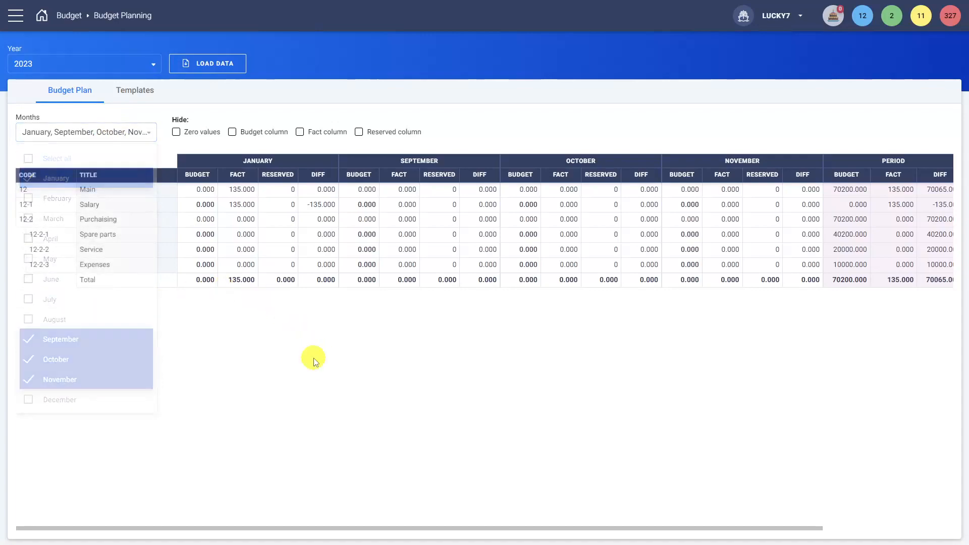
click(177, 133)
click(236, 134)
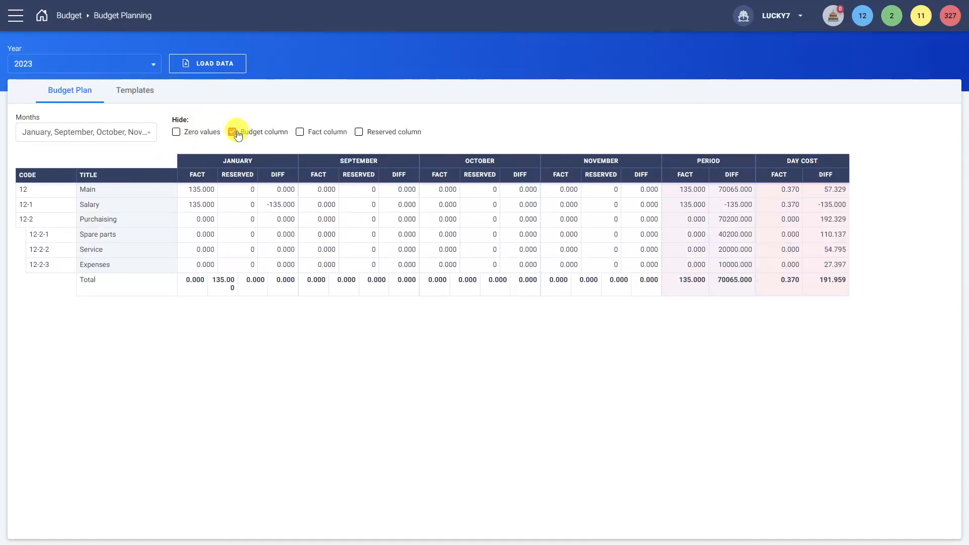
click(236, 134)
click(299, 134)
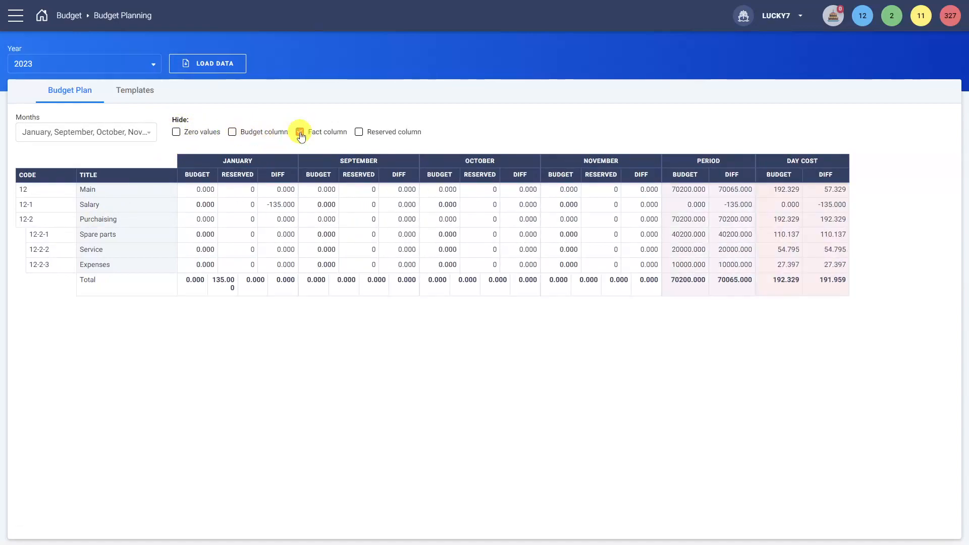
click(300, 133)
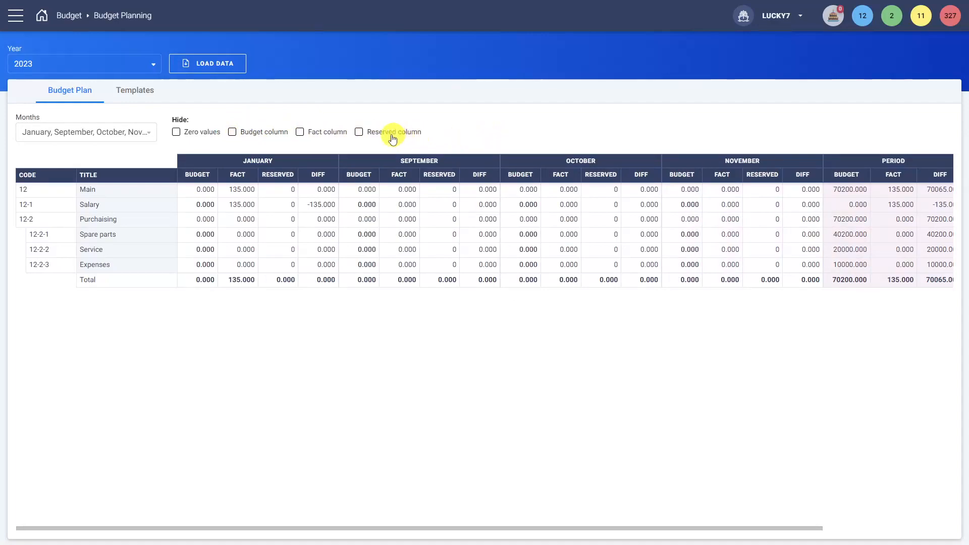